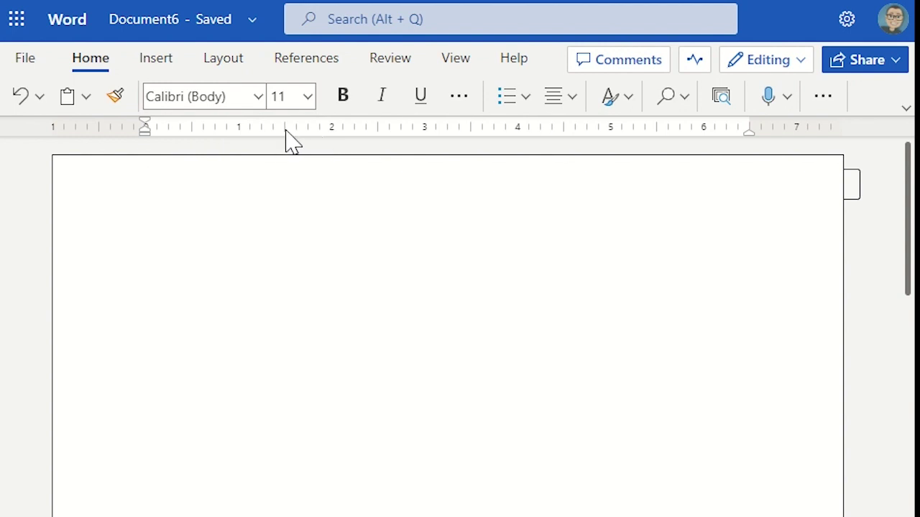
# Add a right tab stop at 1.5" and a left tab stop near 2", then drag the hanging indent to about 1.88"
pyautogui.rightClick(285, 135)
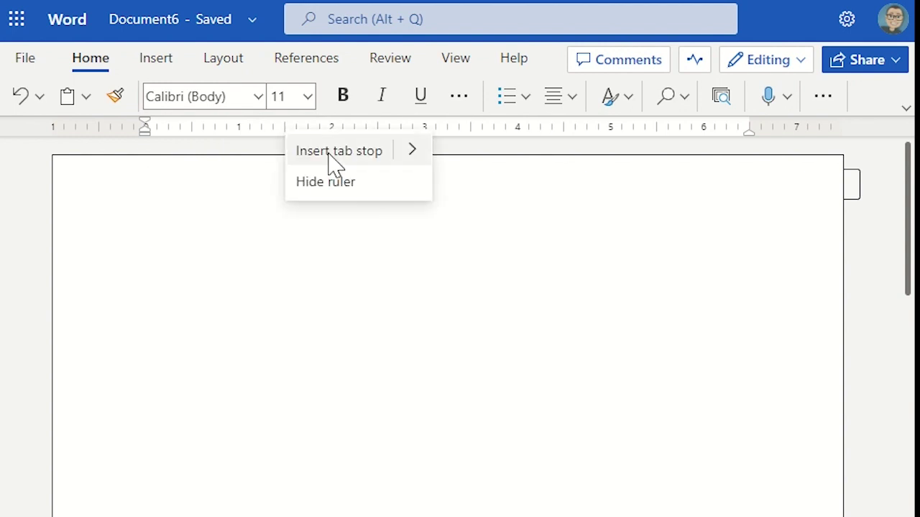
pyautogui.moveTo(426, 154)
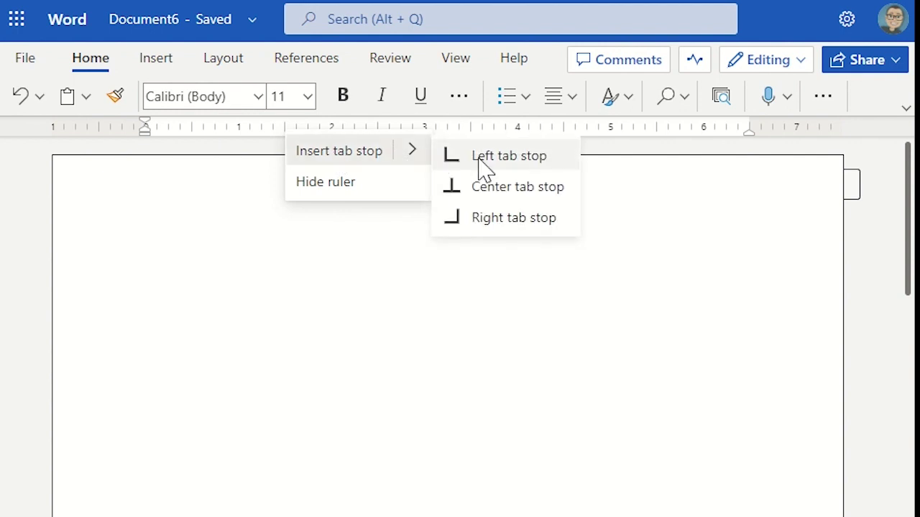
pyautogui.click(495, 219)
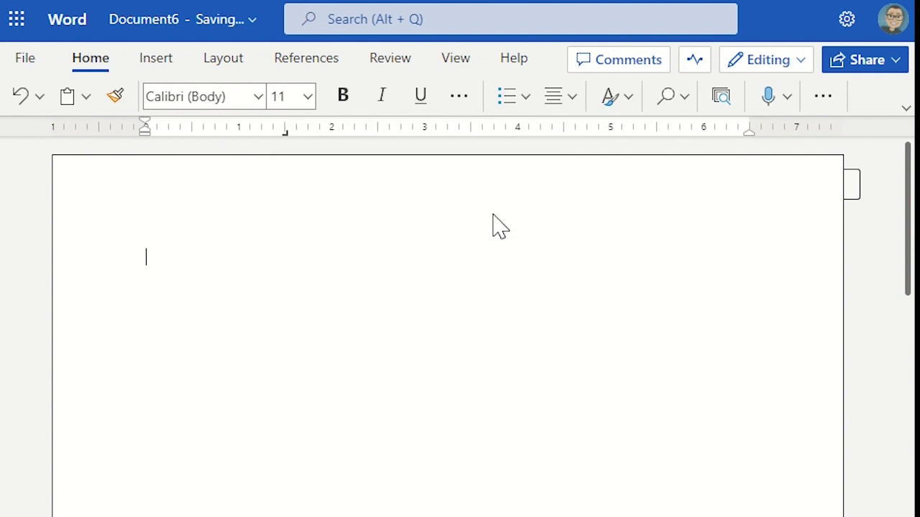
pyautogui.rightClick(316, 133)
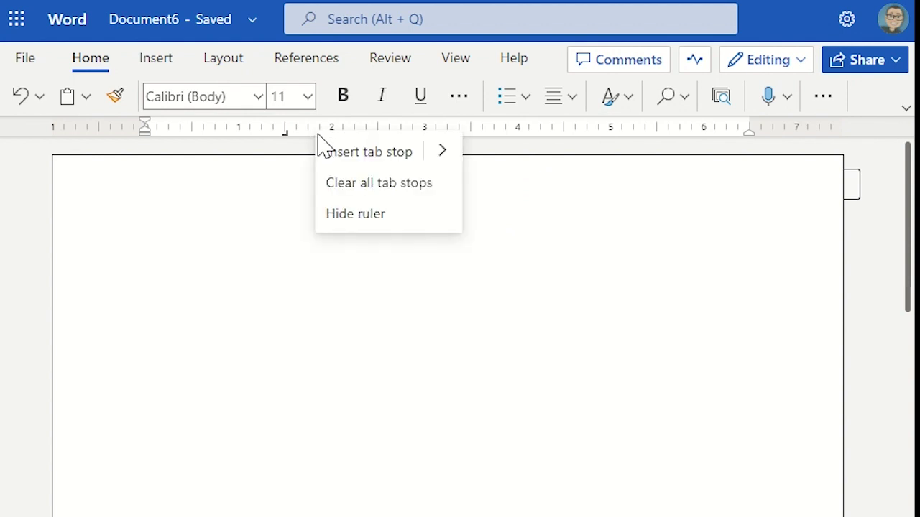
pyautogui.moveTo(445, 164)
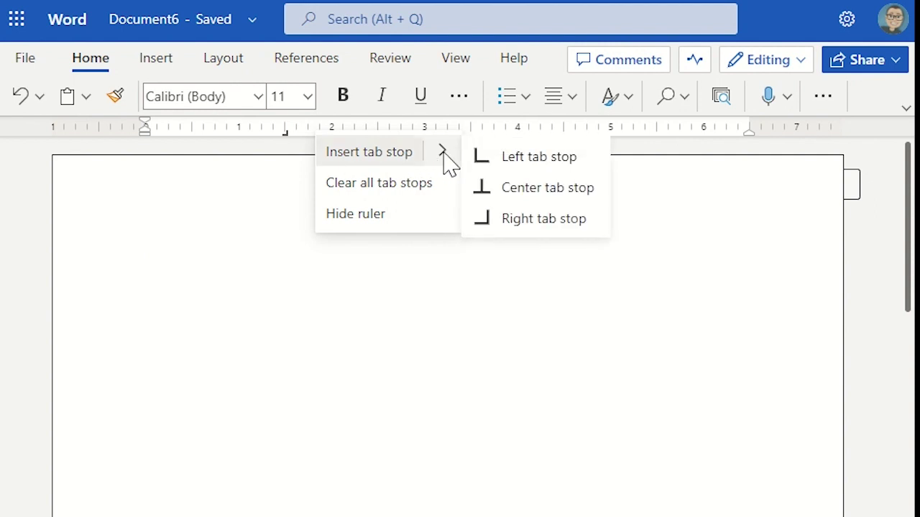
pyautogui.click(528, 160)
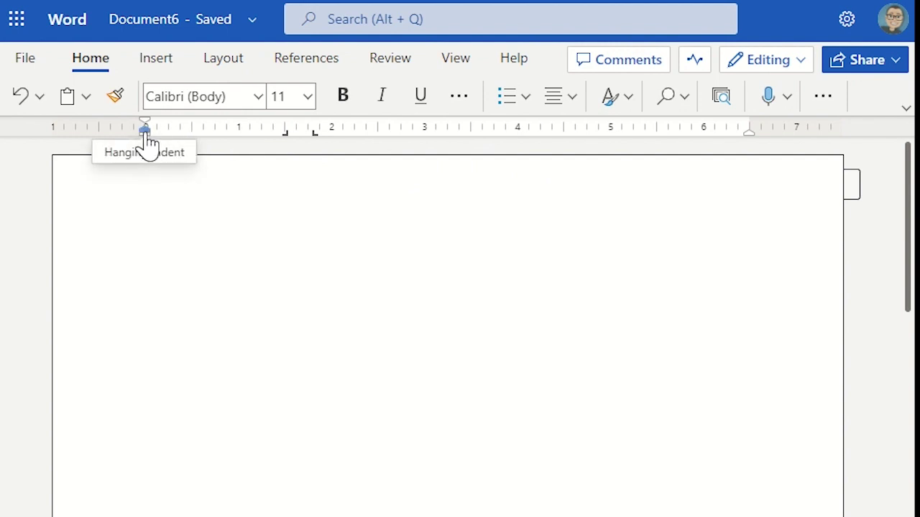
pyautogui.moveTo(145, 135); pyautogui.dragTo(323, 140)
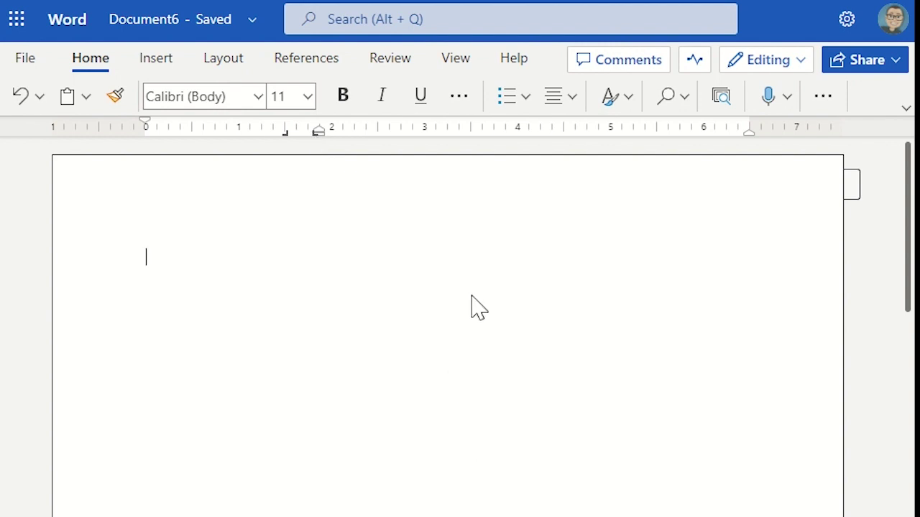
# Center the first line and type the title 'Personality Profile'
pyautogui.click(559, 106)
pyautogui.click(598, 174)
pyautogui.write('personality Pr')
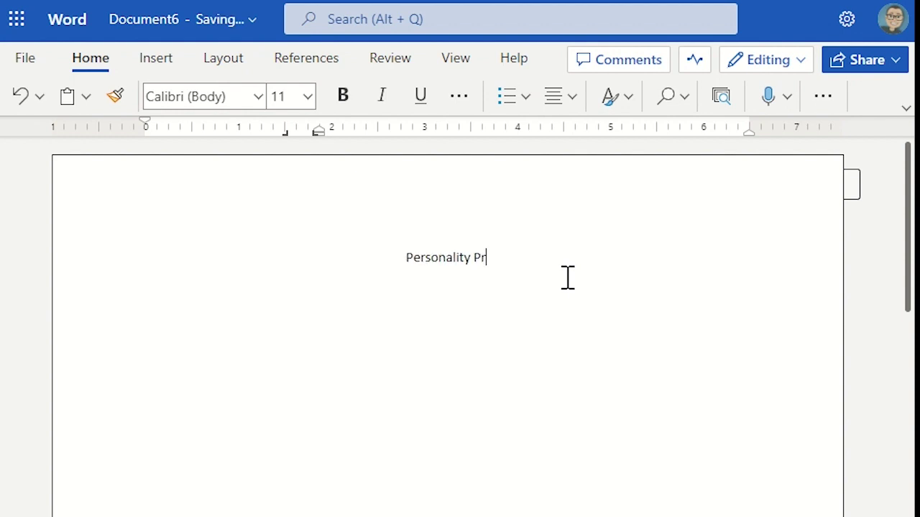
pyautogui.write('ofile')
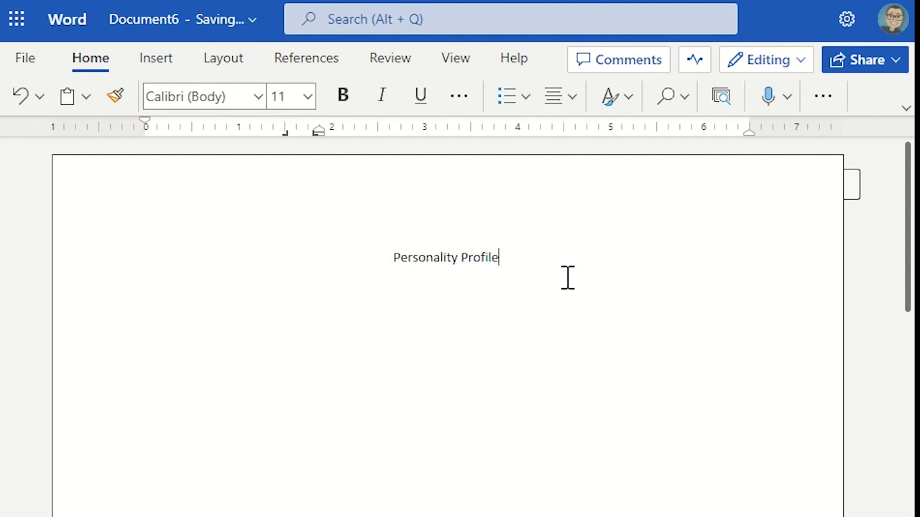
pyautogui.press('Home')
# Make the title upper case, bold, orange and 16 pt
pyautogui.moveTo(395, 258); pyautogui.dragTo(501, 259)
pyautogui.click(465, 100)
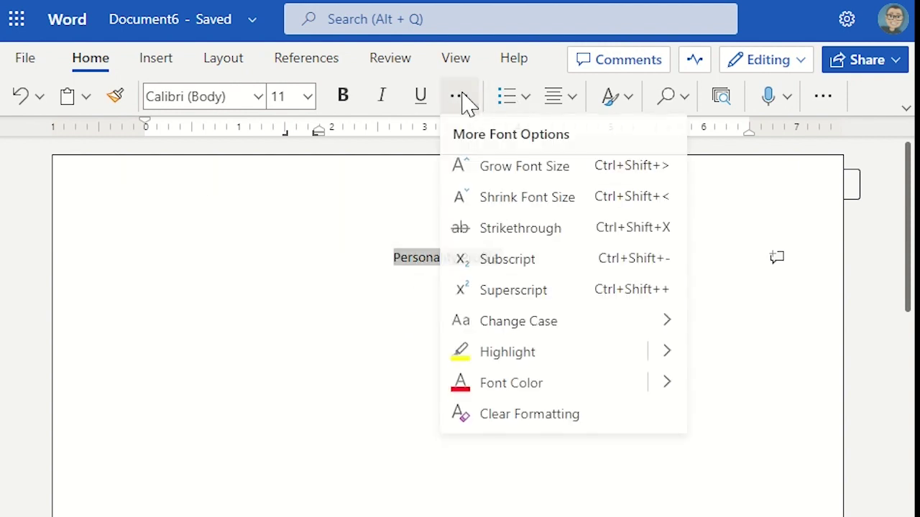
pyautogui.moveTo(508, 330)
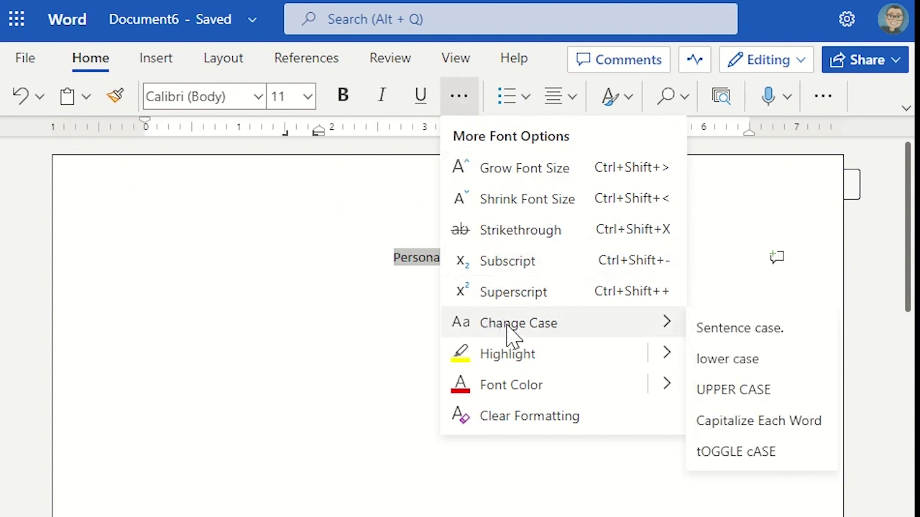
pyautogui.click(729, 392)
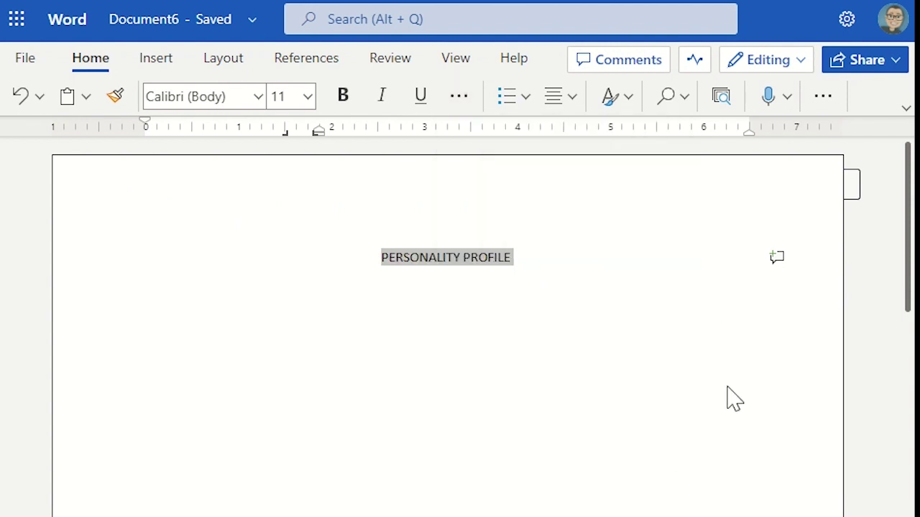
pyautogui.click(343, 97)
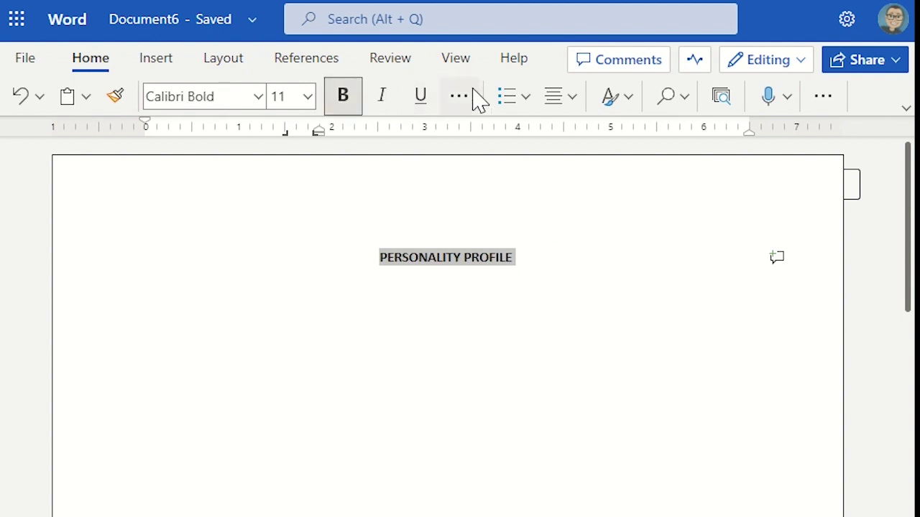
pyautogui.click(458, 99)
pyautogui.moveTo(636, 380)
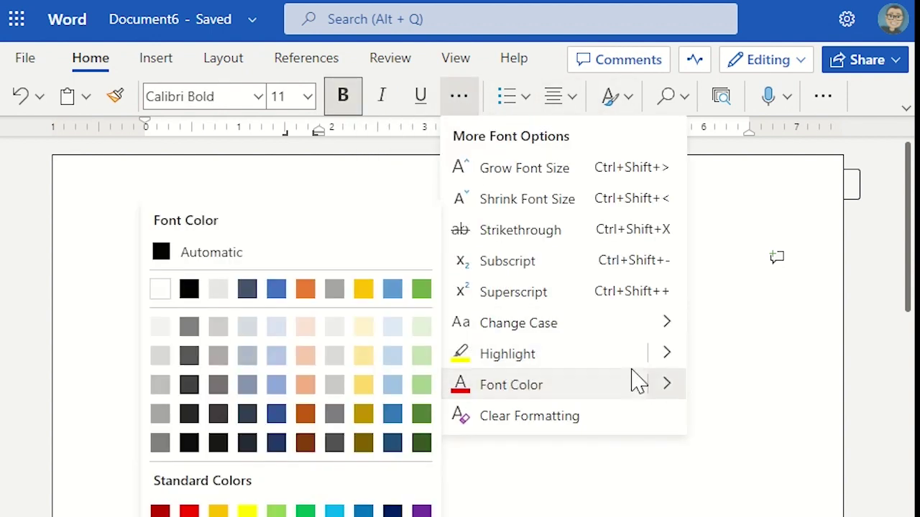
pyautogui.click(305, 414)
pyautogui.click(565, 255)
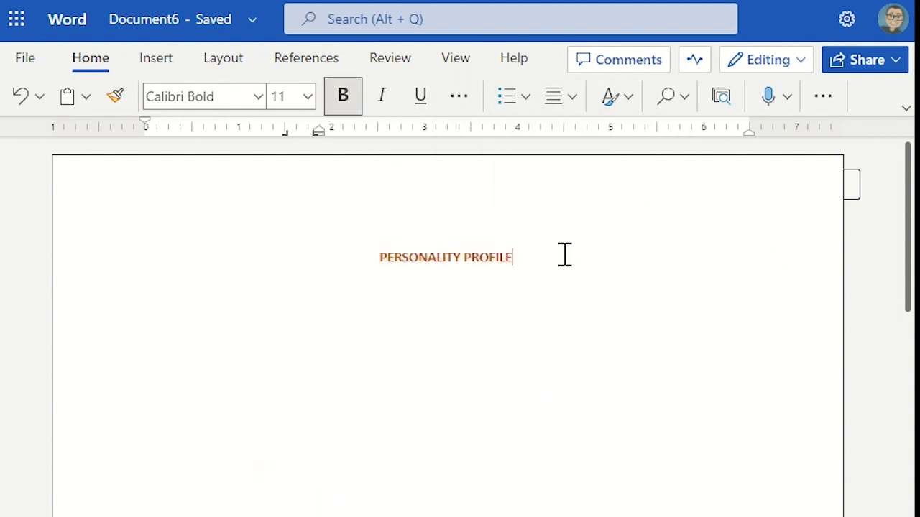
pyautogui.tripleClick(474, 258)
pyautogui.click(280, 97)
pyautogui.click(290, 311)
# Set up the line after the title as non-bold, 12 pt, left-aligned, with Automatic text colour
pyautogui.click(581, 263)
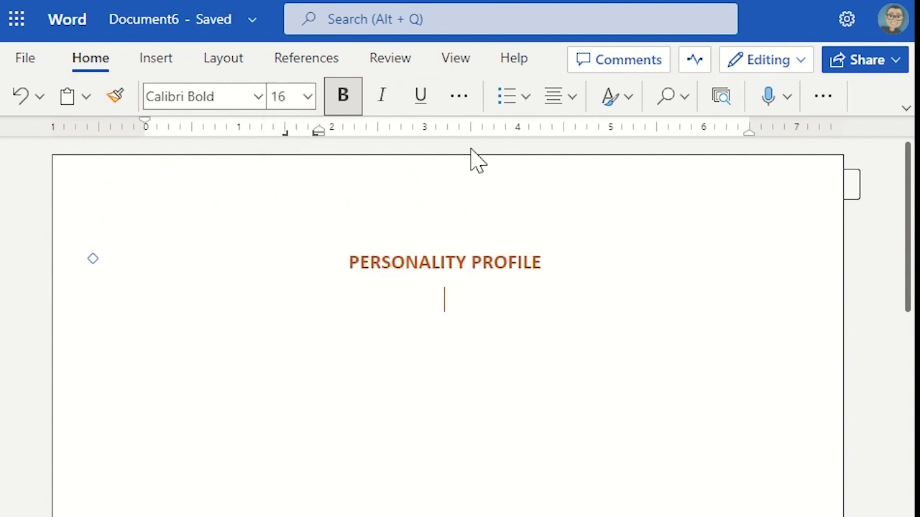
pyautogui.click(334, 98)
pyautogui.click(308, 97)
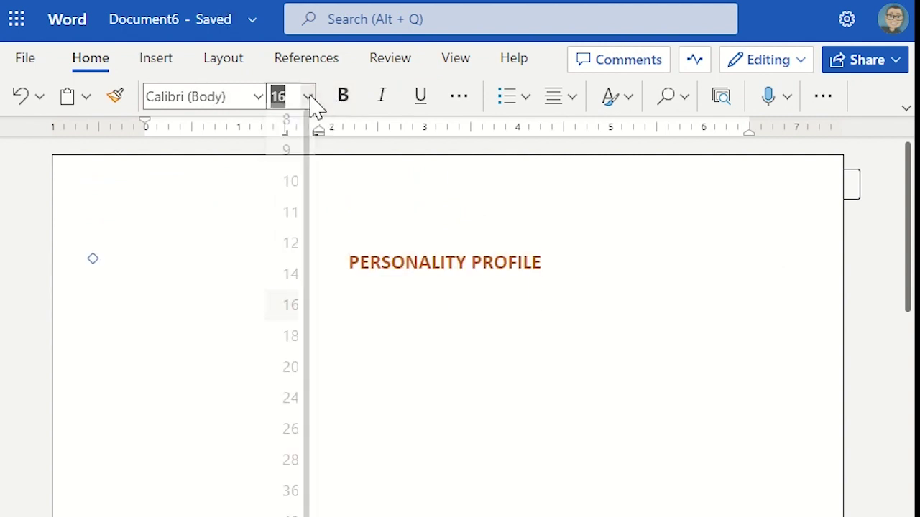
pyautogui.click(293, 250)
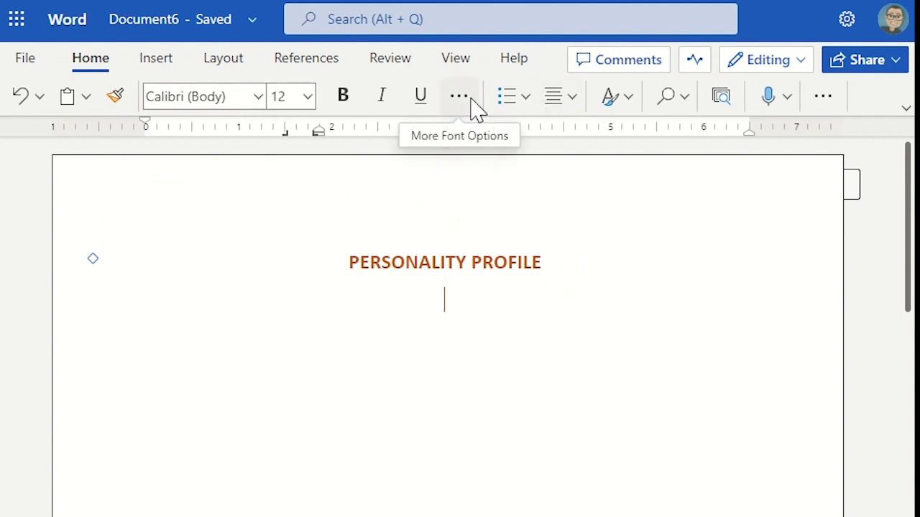
pyautogui.click(566, 104)
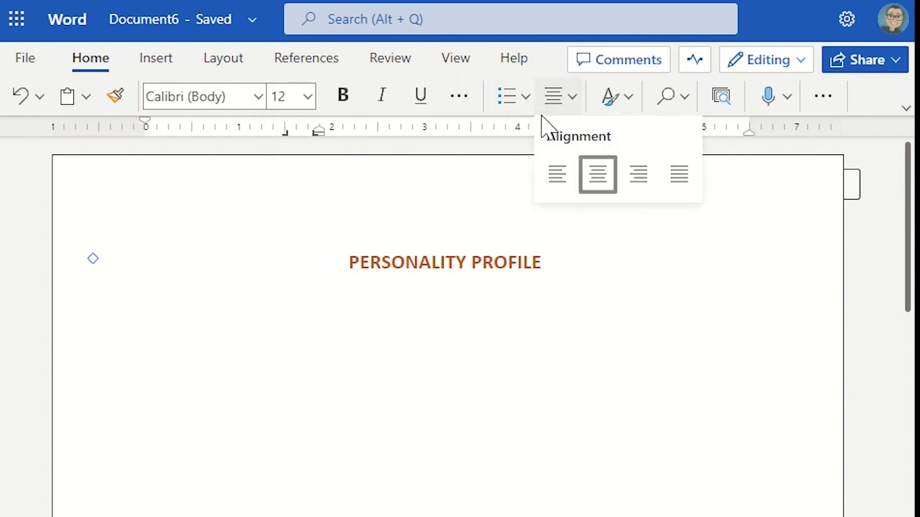
pyautogui.click(558, 189)
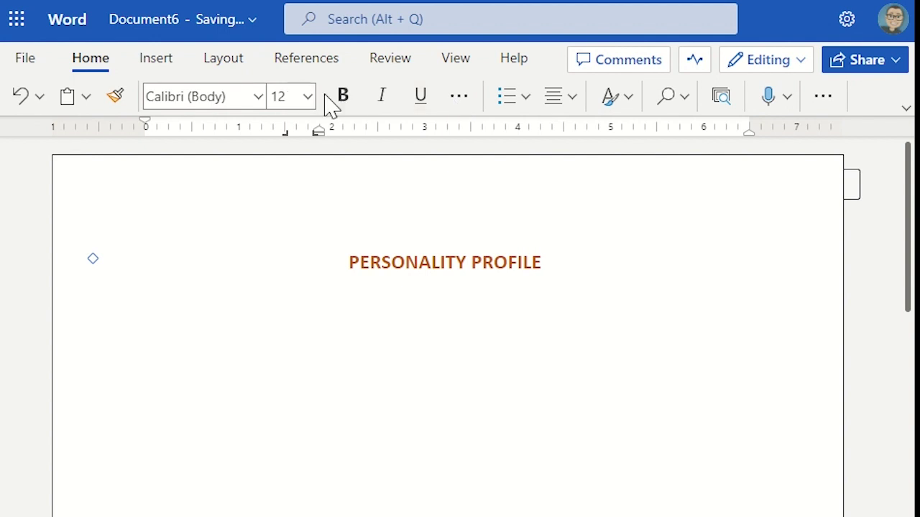
pyautogui.click(458, 96)
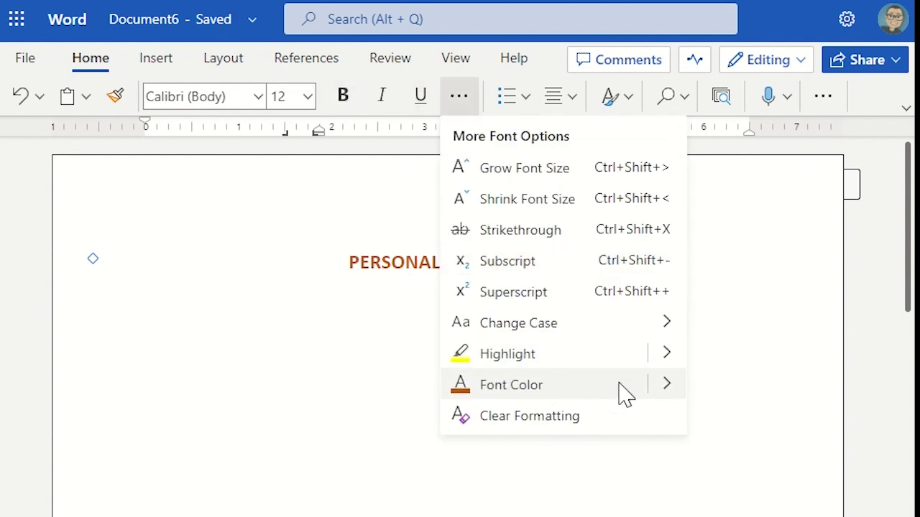
pyautogui.click(664, 388)
pyautogui.click(182, 255)
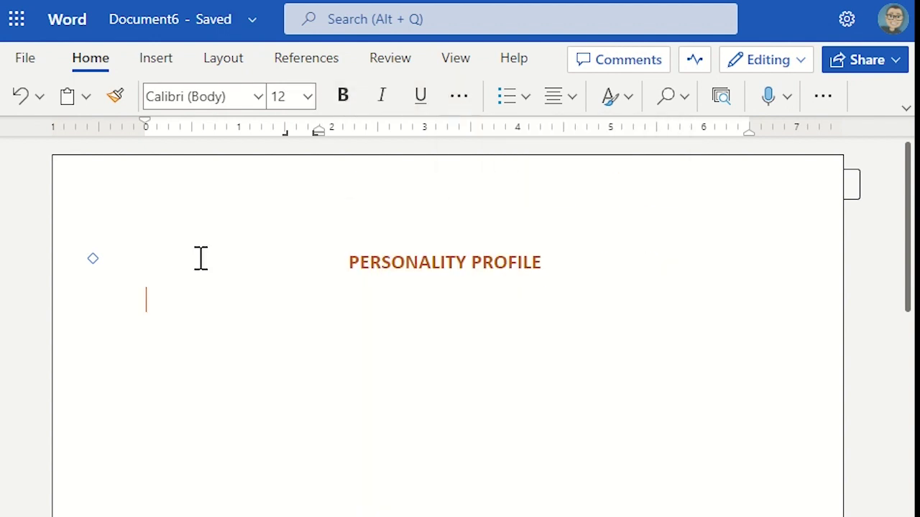
# Start the list with a 'Name:' row followed by the person's full name
pyautogui.write('fa')
pyautogui.write('Name')
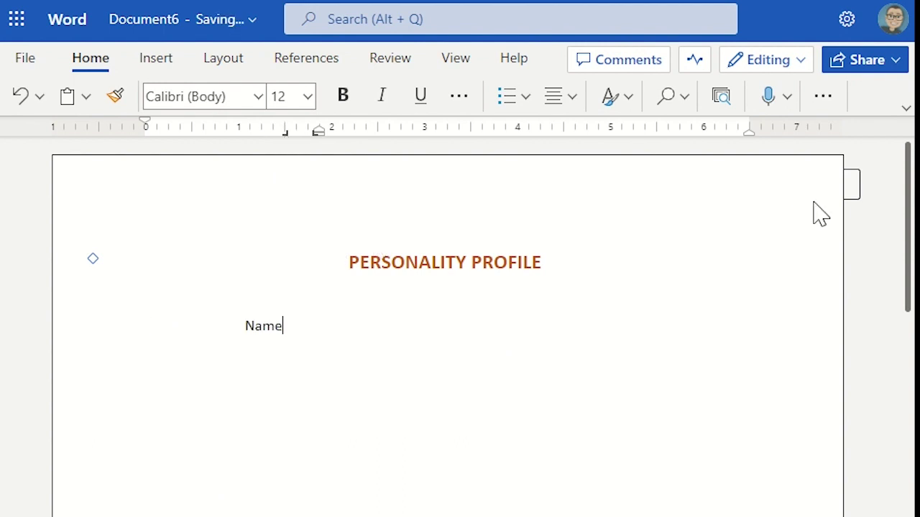
pyautogui.write(':')
pyautogui.press('Tab')
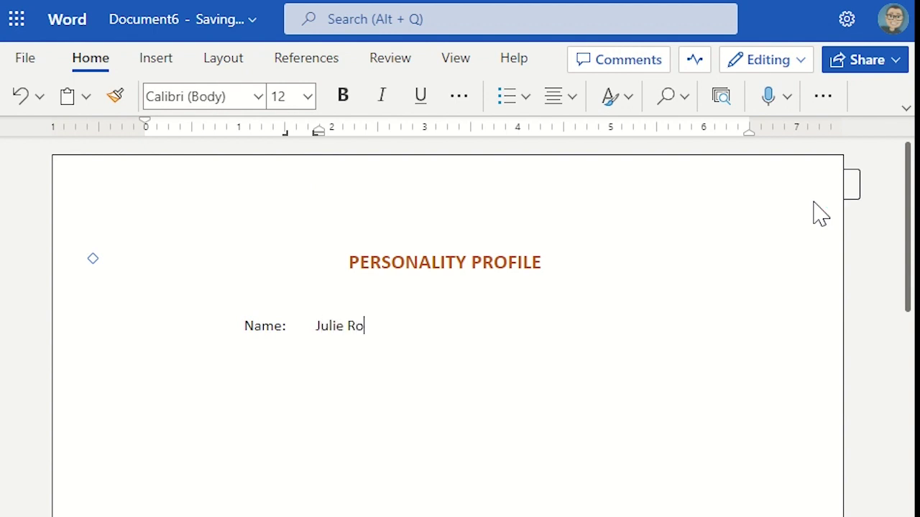
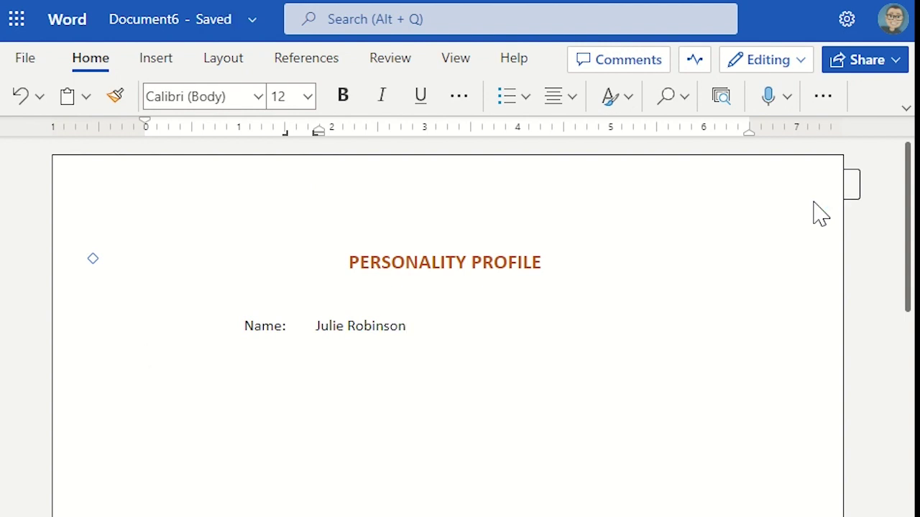
# Add rows 'Celebrity Status: Miss Universe, 2024' and 'Date of Birth: 30 September, 2003'
pyautogui.press('Tab')
pyautogui.write('Celebr')
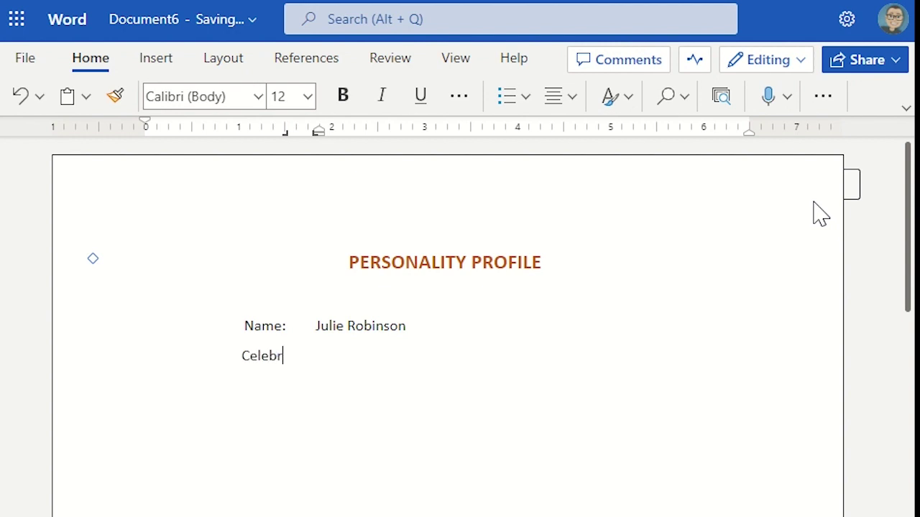
pyautogui.write('ity St')
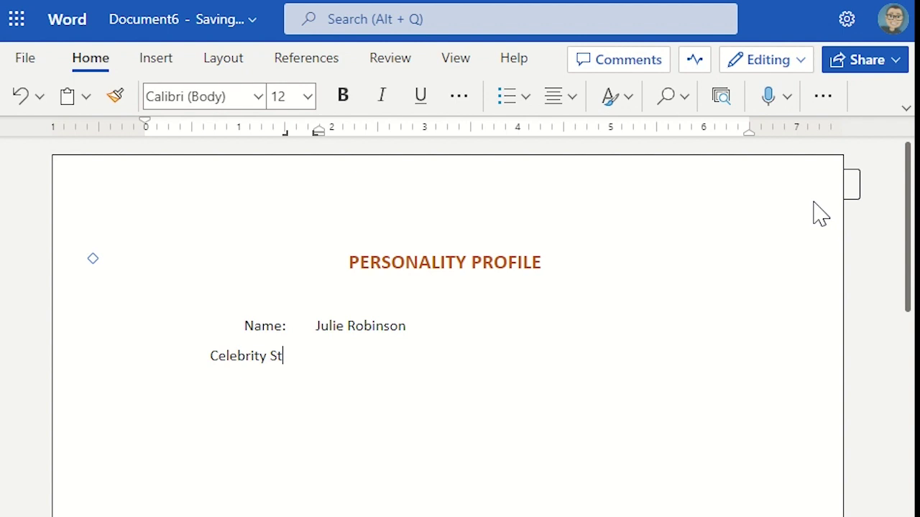
pyautogui.write('atus:')
pyautogui.press('Tab')
pyautogui.write('Miss Universe')
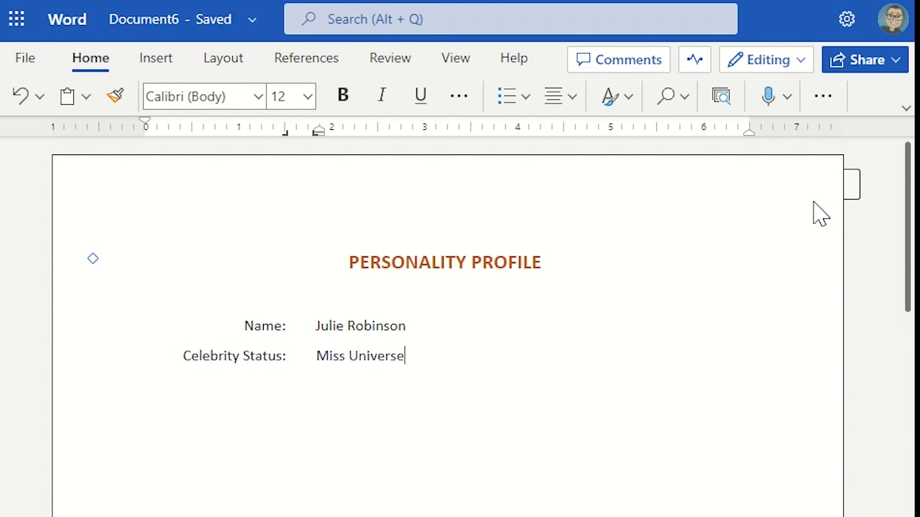
pyautogui.write(', 2024 Date of Birth:')
pyautogui.press('Tab')
pyautogui.write('30 September')
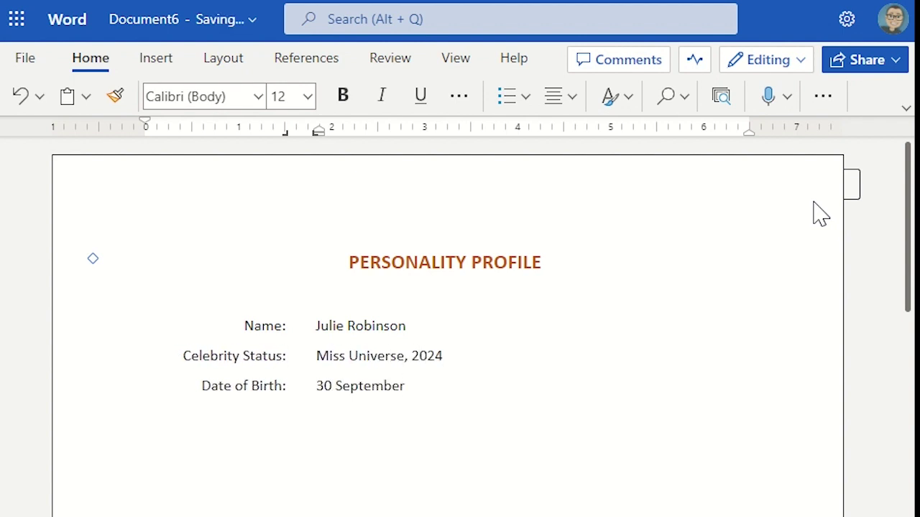
pyautogui.write(', 2003')
pyautogui.press('Return')
# Add the 'Brothers and sisters: 2' row and a Pets row listing 'Cat called Scary' and 'Dog called Posh'
pyautogui.press('Tab')
pyautogui.write('Brothers and sisters:')
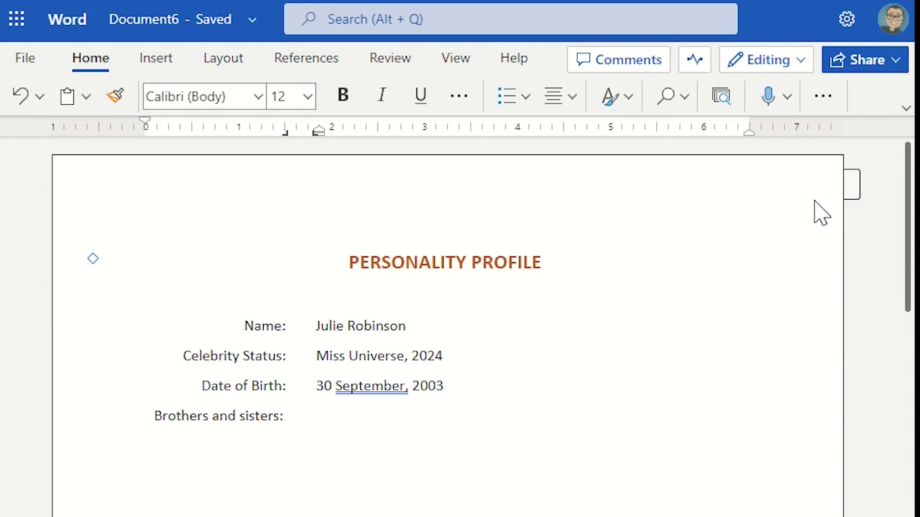
pyautogui.press('Tab')
pyautogui.write('2 (not counting Stuart)')
pyautogui.press('Return')
pyautogui.write('Pets')
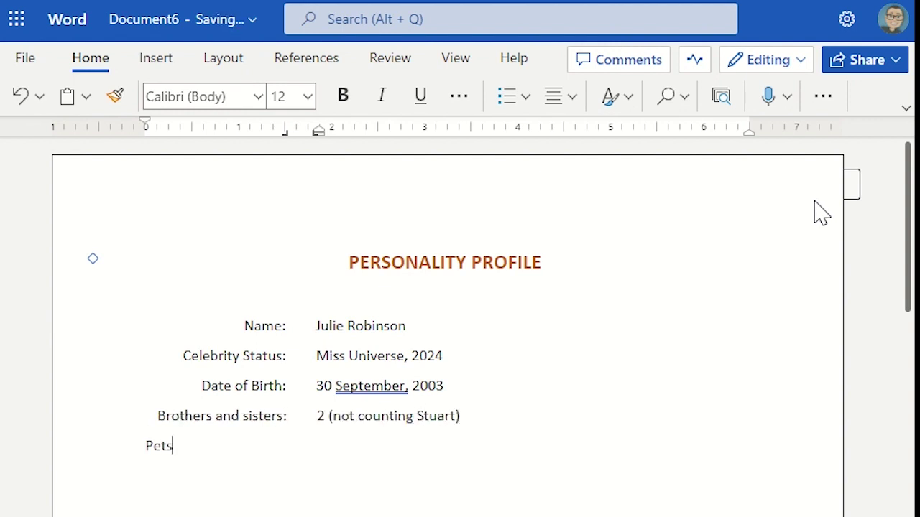
pyautogui.press('Home')
pyautogui.press('Tab')
pyautogui.write('Cat called Scary')
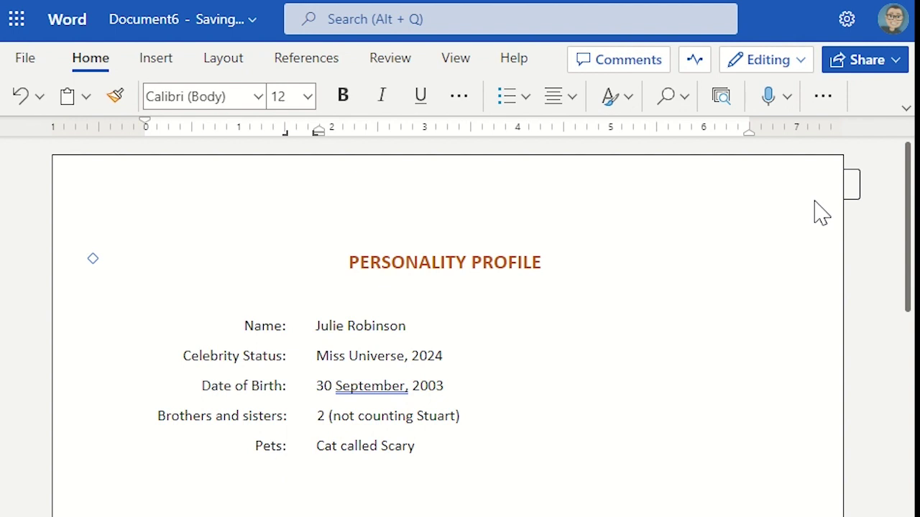
pyautogui.press('Return')
pyautogui.write('Dog called Pos')
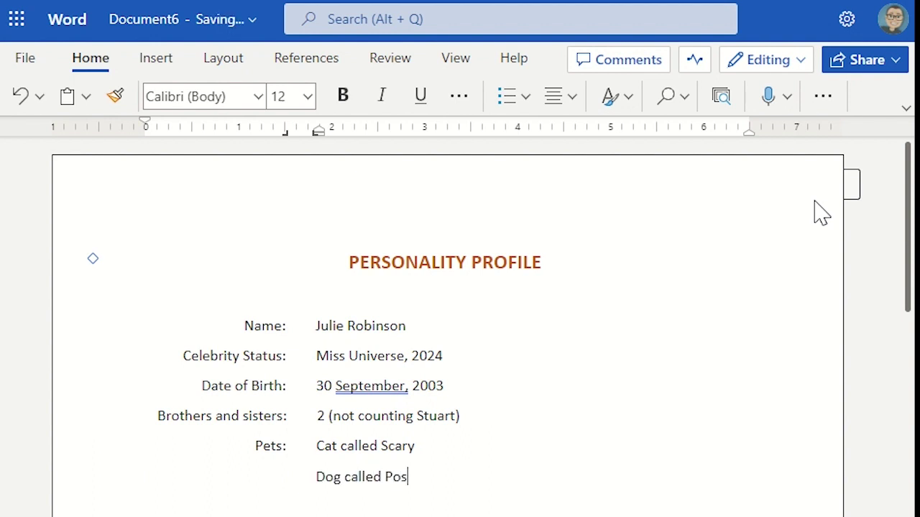
pyautogui.write('h')
# Add the Favourite food, drink, group and car (Lada) rows, then begin the Likes row
pyautogui.press('Tab')
pyautogui.write('Favourite ')
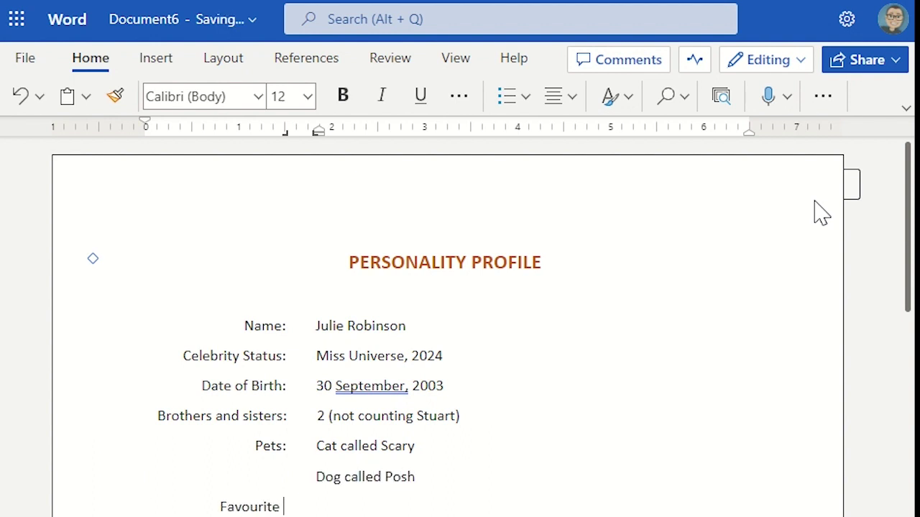
pyautogui.write('food:\t')
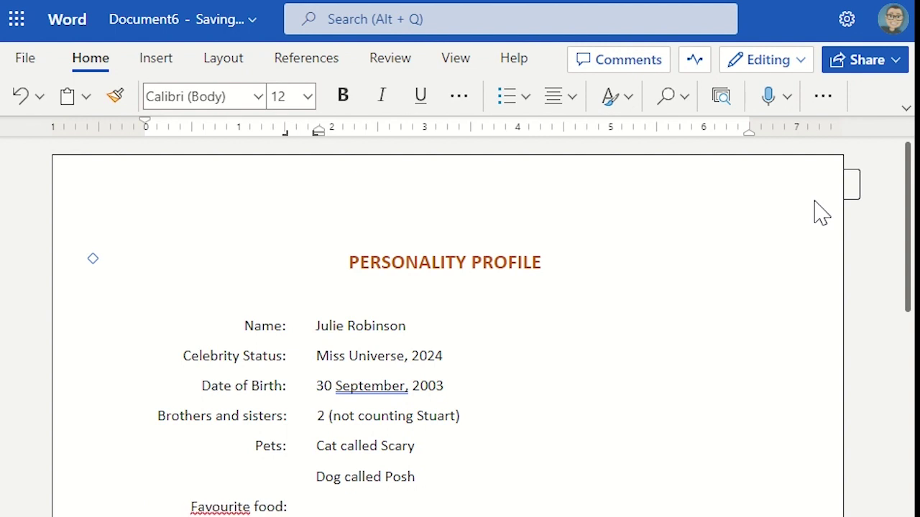
pyautogui.write('Pizza with chips')
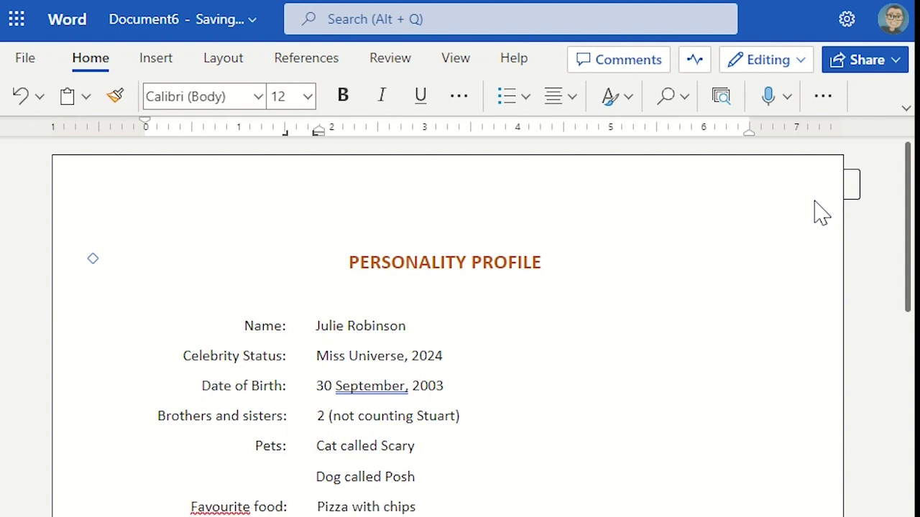
pyautogui.scroll(-2, 821, 213)
pyautogui.press('Return')
pyautogui.press('Tab')
pyautogui.write('Favourit')
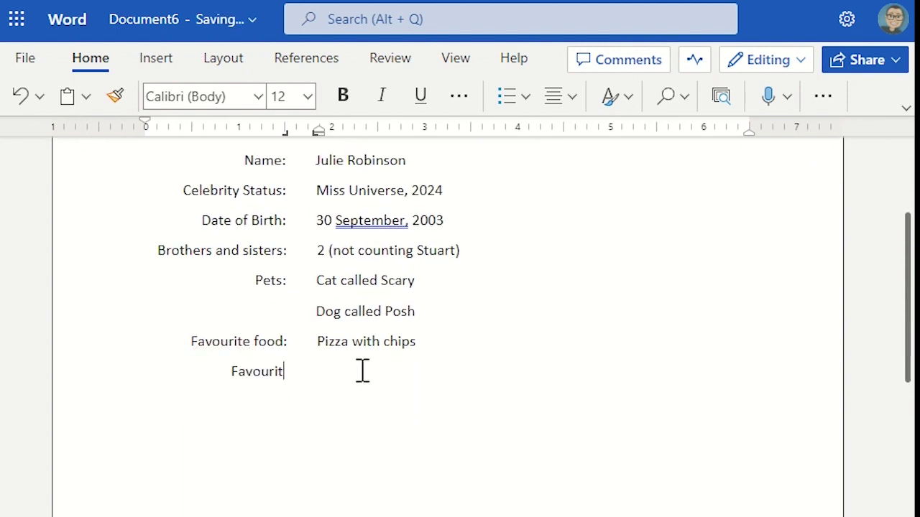
pyautogui.write('e drink:')
pyautogui.press('Tab')
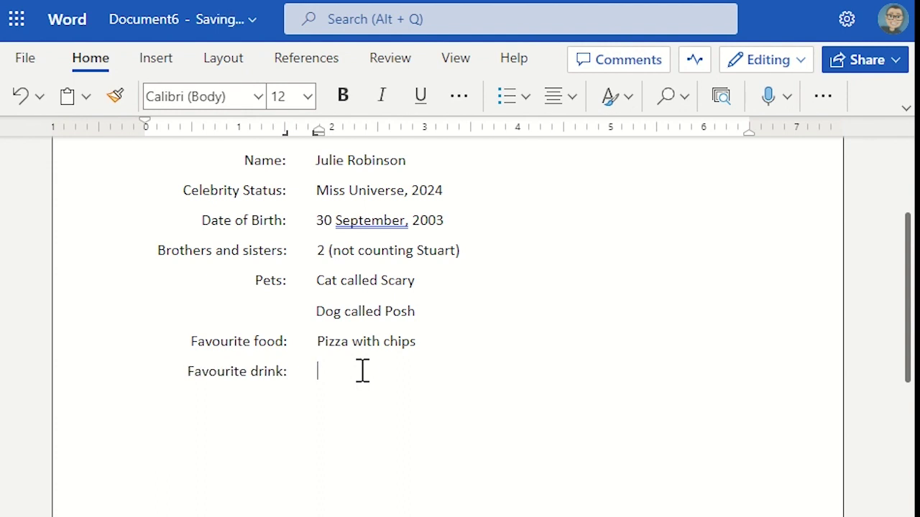
pyautogui.write('Lemon & lime with ginger ale')
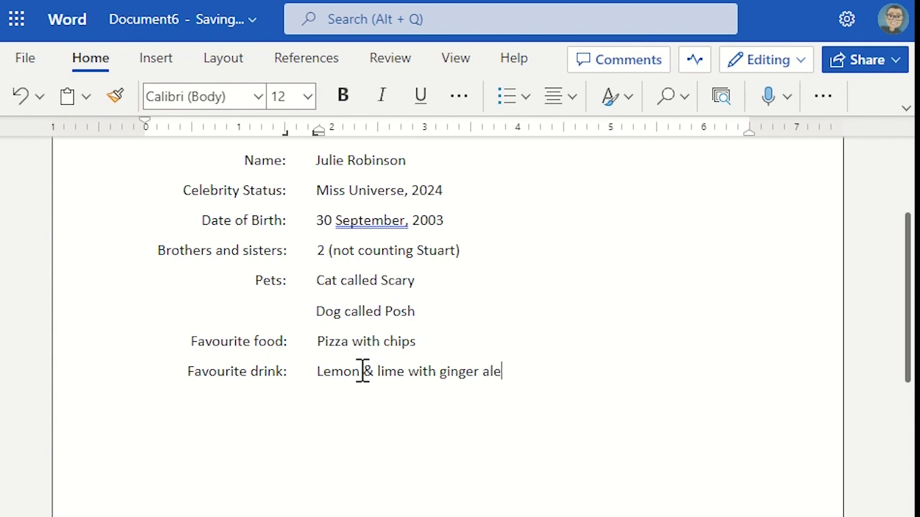
pyautogui.write('avourite group')
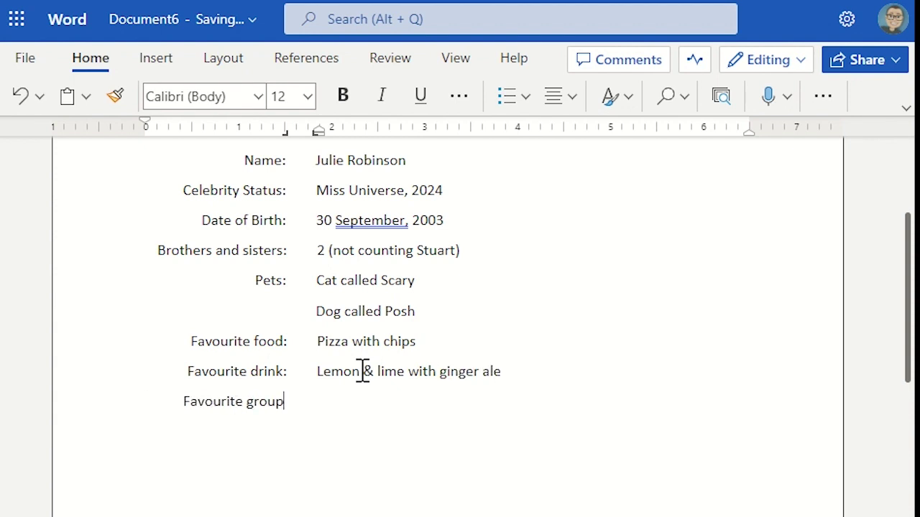
pyautogui.write(':')
pyautogui.press('Tab')
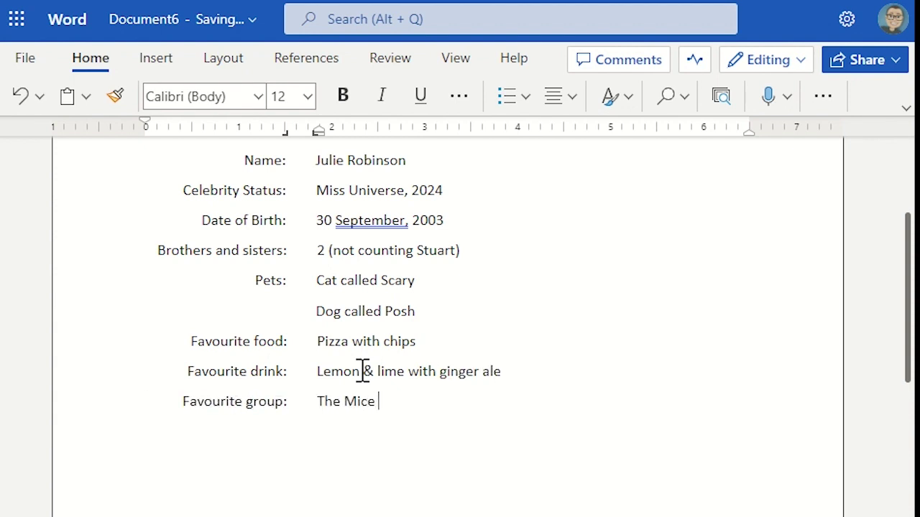
pyautogui.press('Return')
pyautogui.write('Favourite car:')
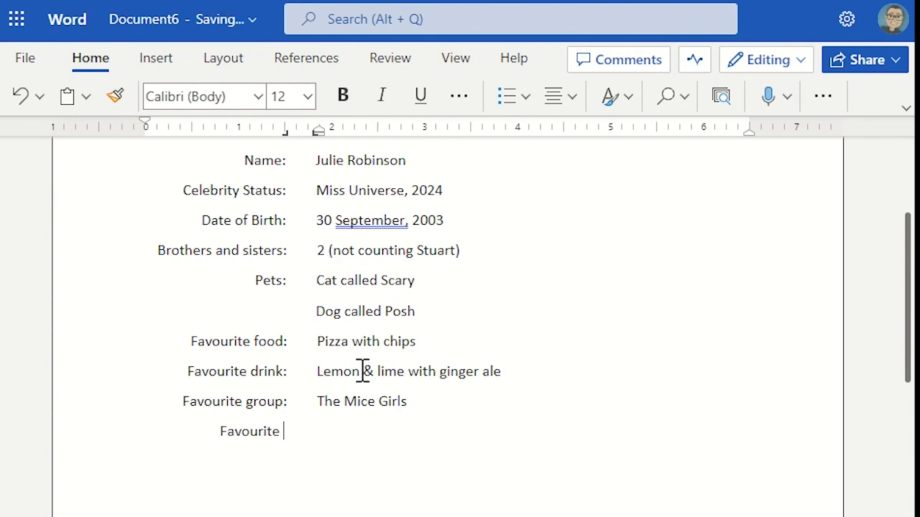
pyautogui.press('Tab')
pyautogui.write('Lada')
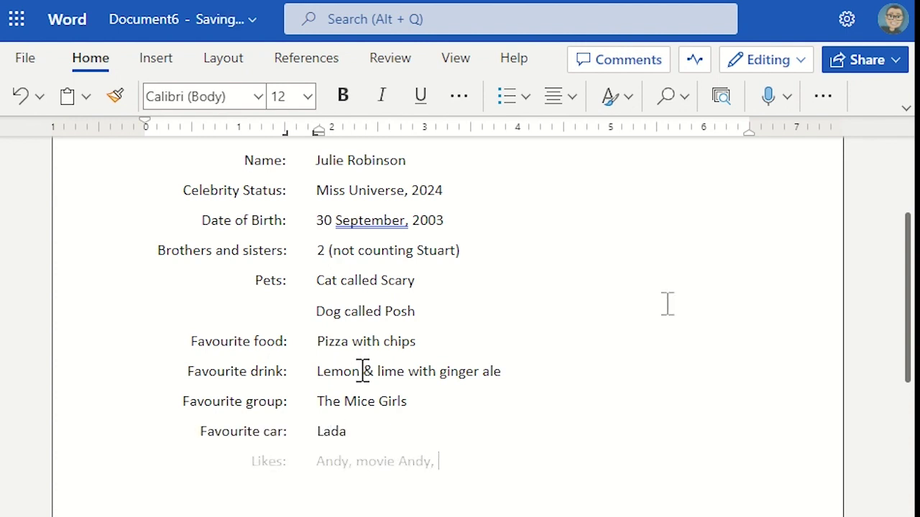
pyautogui.write('ndy, netball, Andy')
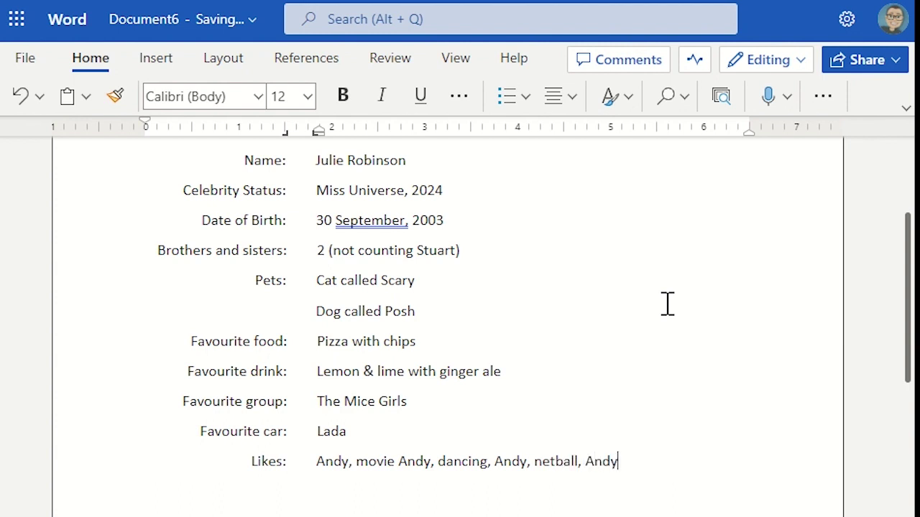
pyautogui.write(', shopping, And')
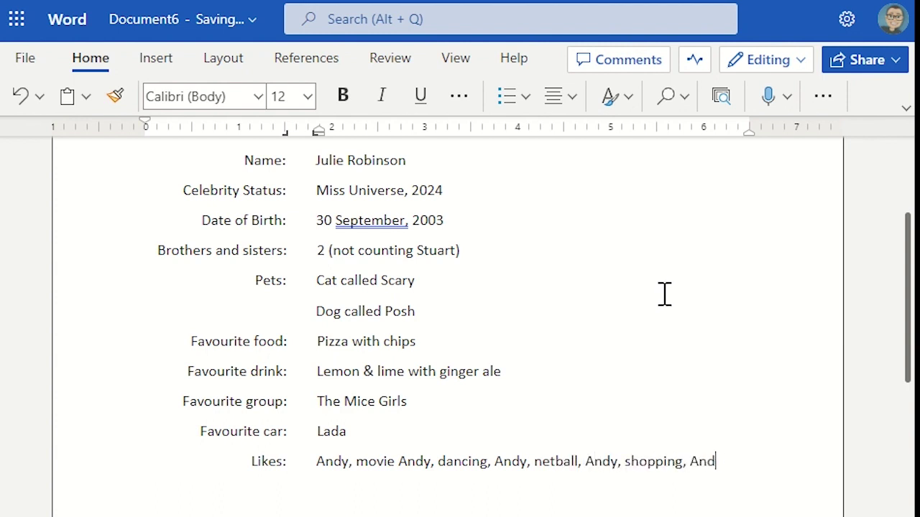
pyautogui.write('y, football')
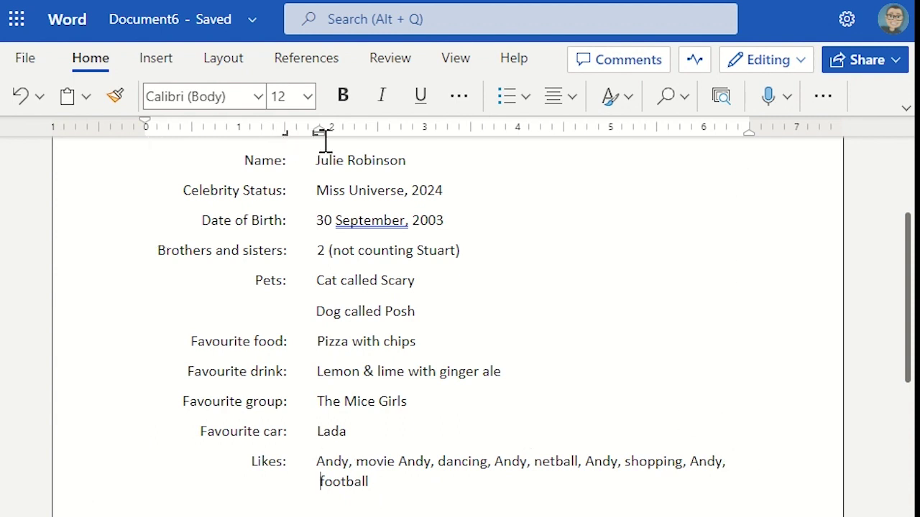
# Drag the hanging indent to about 1.81" so the wrapped 'football' line sits under the values
pyautogui.moveTo(318, 133)
pyautogui.mouseDown()
pyautogui.moveTo(192, 146)
pyautogui.moveTo(148, 162)
pyautogui.moveTo(156, 172)
pyautogui.mouseUp()
pyautogui.moveTo(151, 163); pyautogui.dragTo(149, 164)
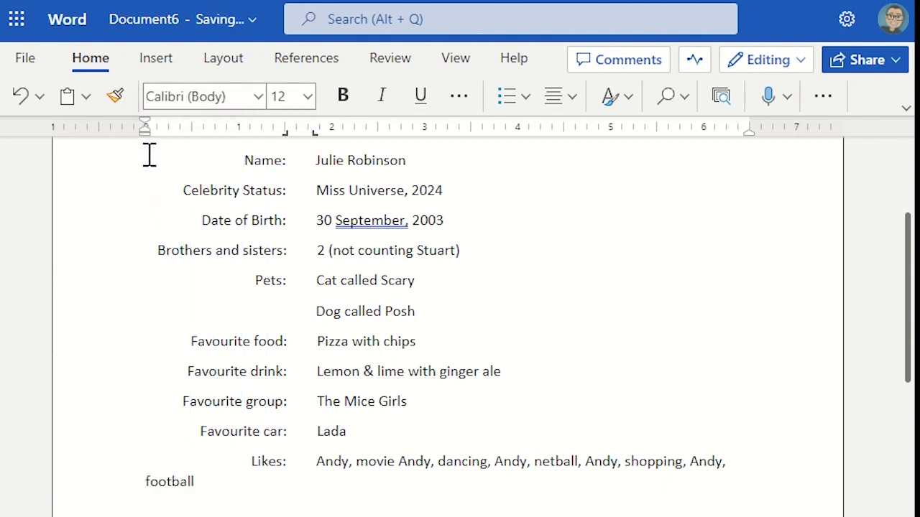
pyautogui.moveTo(145, 136)
pyautogui.mouseDown()
pyautogui.moveTo(320, 152)
pyautogui.moveTo(317, 160)
pyautogui.moveTo(254, 132)
pyautogui.moveTo(164, 153)
pyautogui.moveTo(148, 140)
pyautogui.mouseUp()
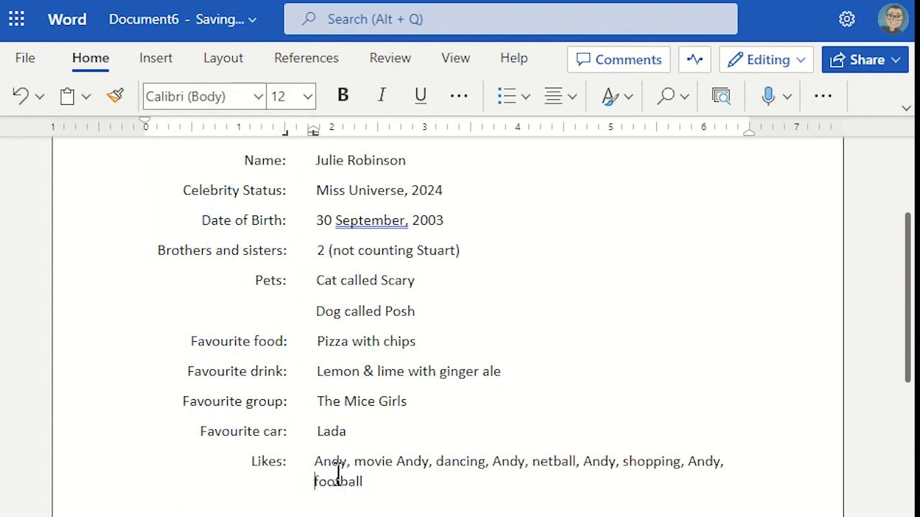
pyautogui.click(388, 479)
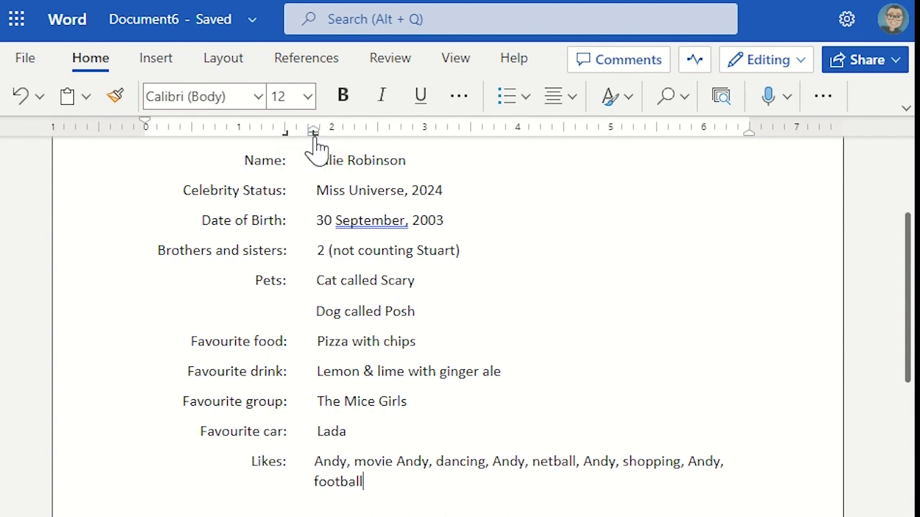
# Add a 'Dislikes:' row (Loud or self-centred people, Science, …) and an 'Ambition:' row 'To be rich and famous…'
pyautogui.write('Dislikes:')
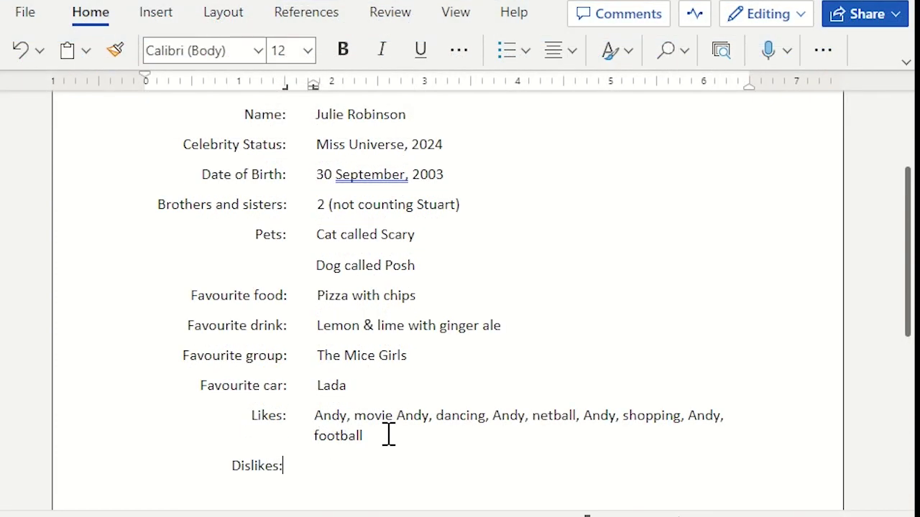
pyautogui.press('Tab')
pyautogui.write('Loud or ')
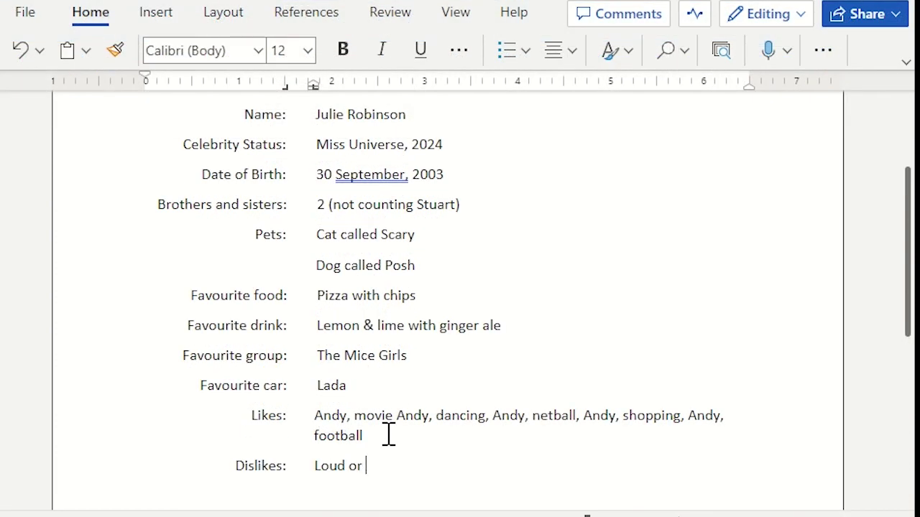
pyautogui.write('self-centred people, Bett')
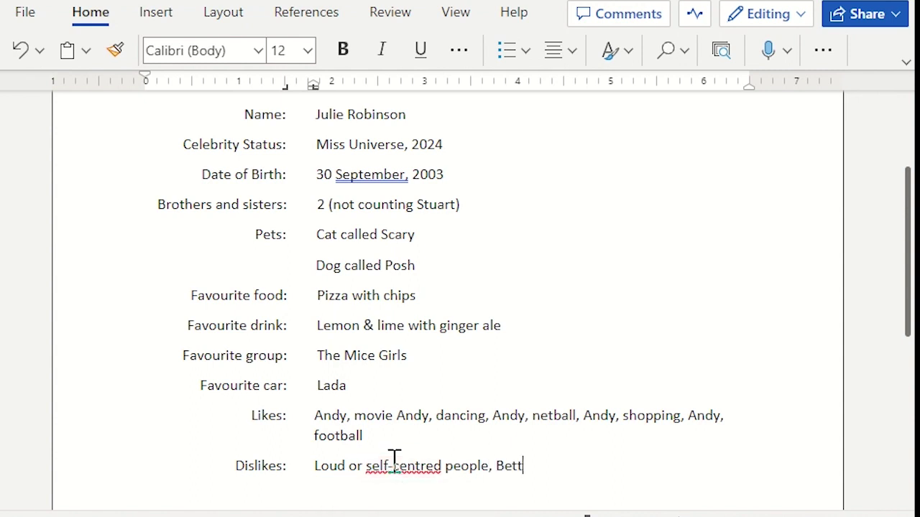
pyautogui.write('y, Science, Betty, washing di')
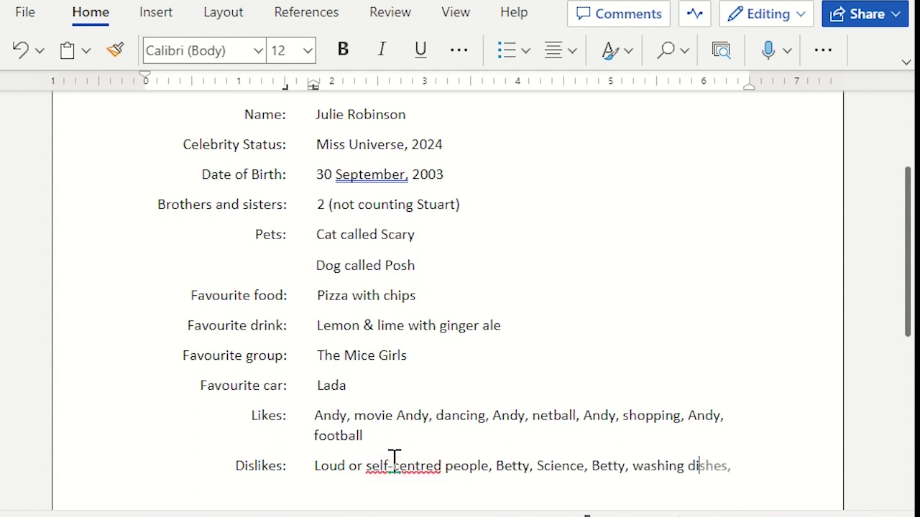
pyautogui.write(' Betty.')
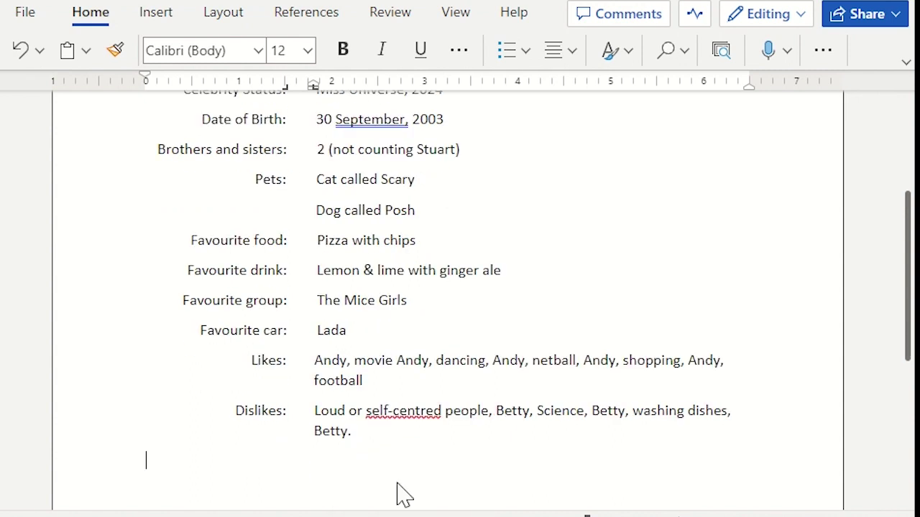
pyautogui.write('Ambition:')
pyautogui.press('Tab')
pyautogui.write('To be rich and famous, ')
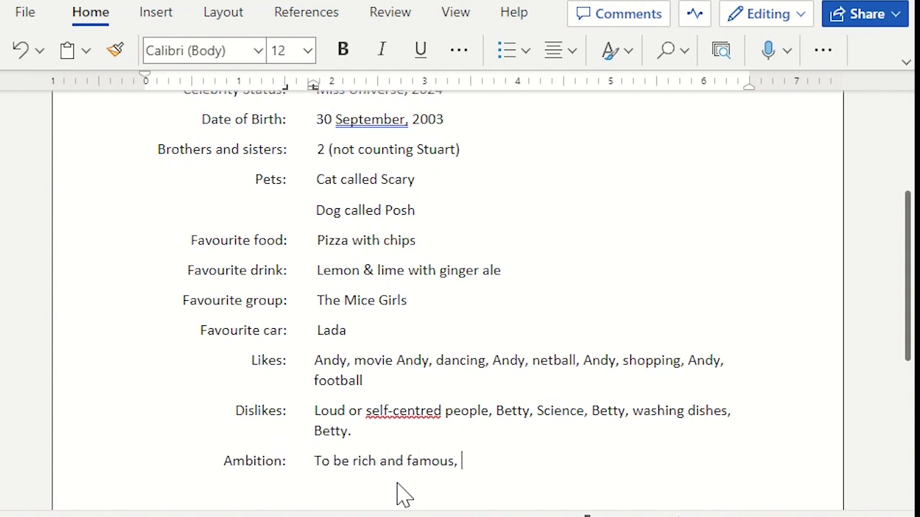
pyautogui.write('married to Andy with 10 children,')
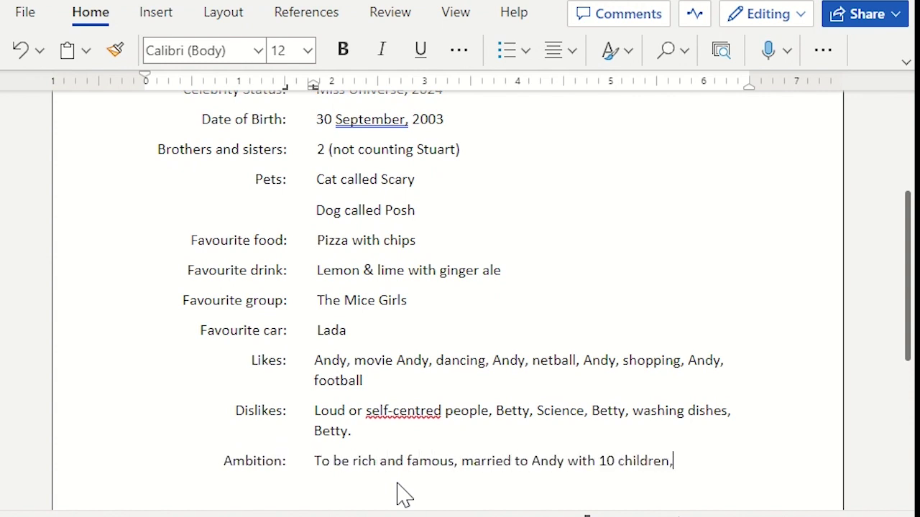
pyautogui.write(' 2 cats, a dog and a canary.')
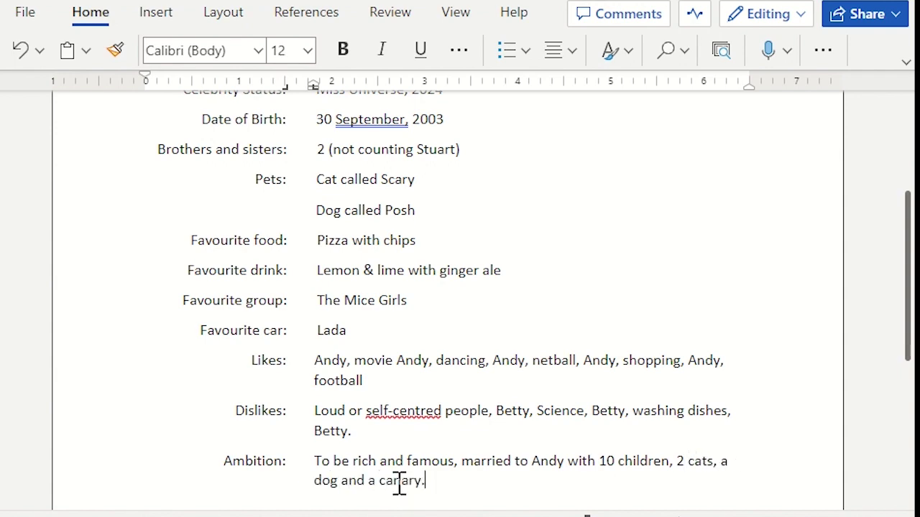
pyautogui.scroll(-1, 398, 485)
pyautogui.scroll(3, 402, 493)
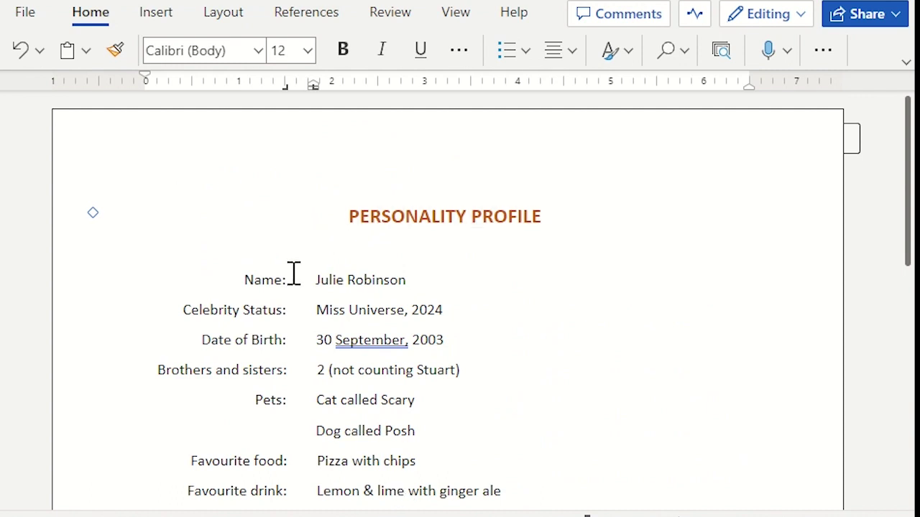
# Bold the labels Name:, Celebrity Status:, Date of Birth: and Brothers and sisters:
pyautogui.doubleClick(257, 280)
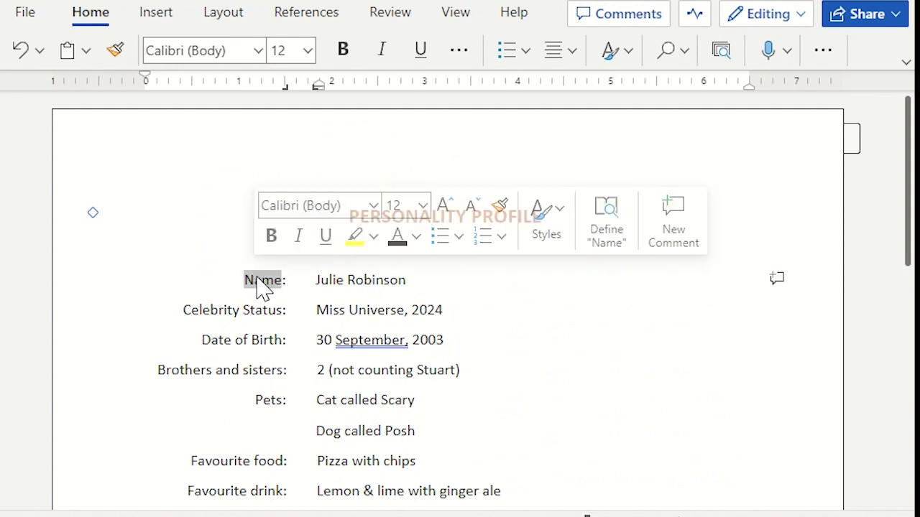
pyautogui.hotkey('ctrl', 'b')
pyautogui.click(260, 314)
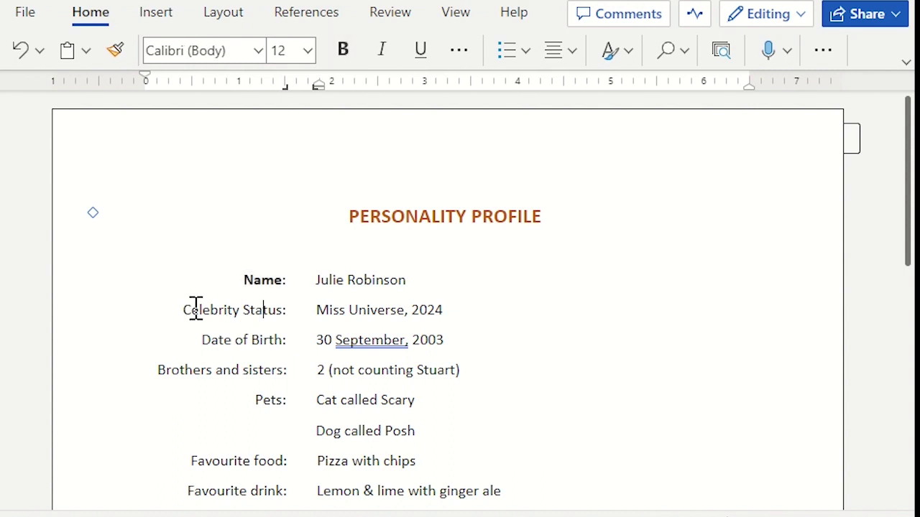
pyautogui.doubleClick(195, 311)
pyautogui.click(194, 309)
pyautogui.moveTo(187, 311); pyautogui.dragTo(285, 314)
pyautogui.hotkey('ctrl', 'b')
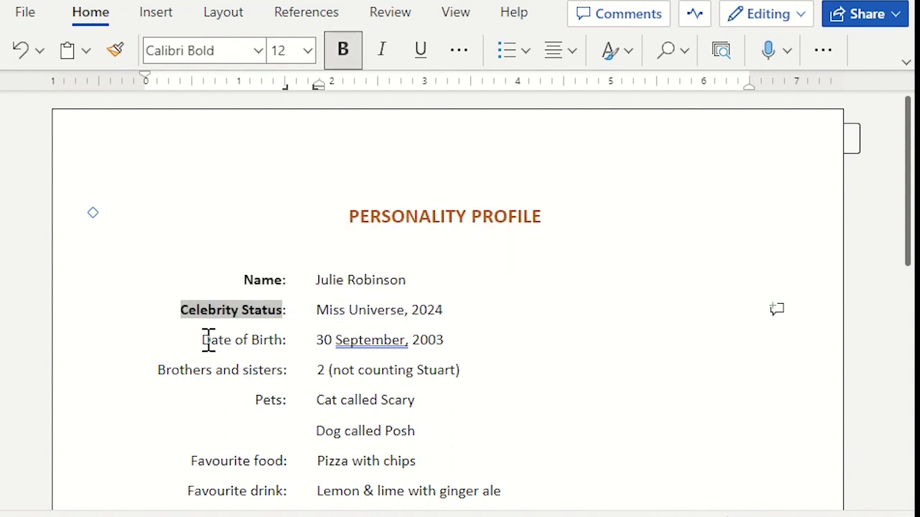
pyautogui.moveTo(205, 340); pyautogui.dragTo(297, 339)
pyautogui.hotkey('ctrl', 'b')
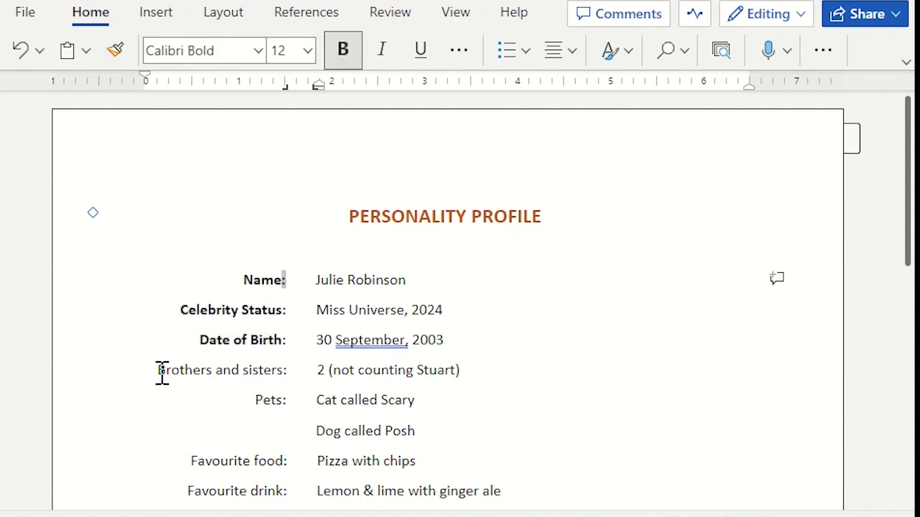
pyautogui.moveTo(159, 370); pyautogui.dragTo(297, 370)
pyautogui.hotkey('ctrl', 'b')
# Bold the remaining labels, Pets: through Likes: and Dislikes:
pyautogui.moveTo(255, 400); pyautogui.dragTo(290, 411)
pyautogui.hotkey('ctrl', 'b')
pyautogui.scroll(-3, 192, 461)
pyautogui.moveTo(188, 221); pyautogui.dragTo(298, 214)
pyautogui.hotkey('ctrl', 'b')
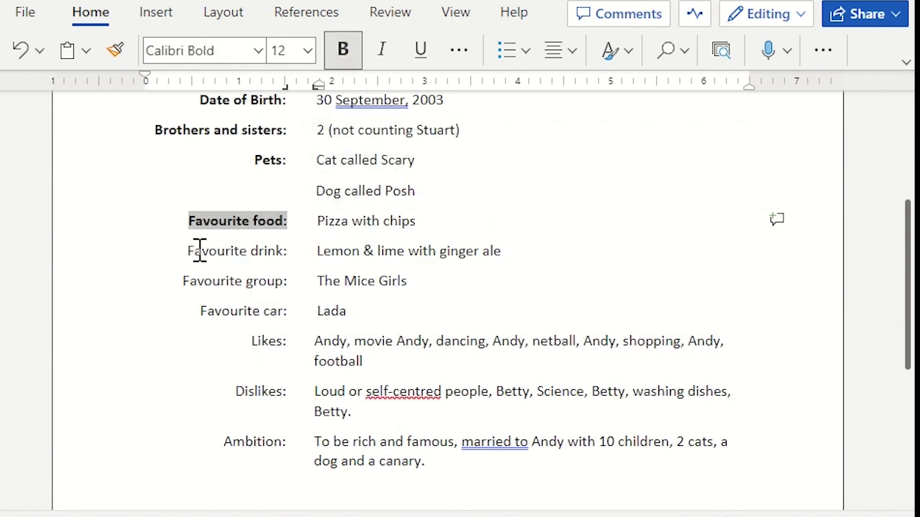
pyautogui.moveTo(187, 251); pyautogui.dragTo(297, 251)
pyautogui.hotkey('ctrl', 'b')
pyautogui.moveTo(184, 281); pyautogui.dragTo(298, 281)
pyautogui.hotkey('ctrl', 'b')
pyautogui.moveTo(199, 311); pyautogui.dragTo(289, 315)
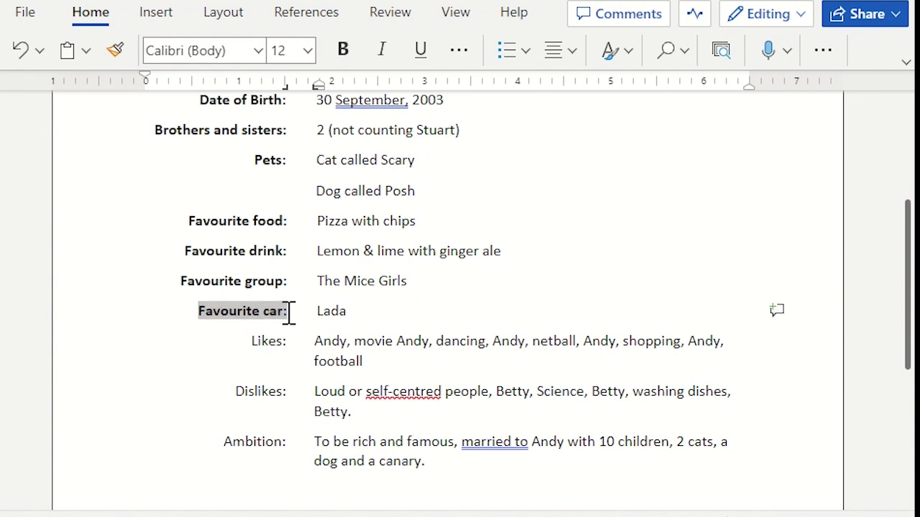
pyautogui.hotkey('ctrl', 'b')
pyautogui.moveTo(240, 343); pyautogui.dragTo(291, 345)
pyautogui.hotkey('ctrl', 'b')
pyautogui.moveTo(234, 391); pyautogui.dragTo(292, 392)
pyautogui.hotkey('ctrl', 'b')
pyautogui.moveTo(223, 441); pyautogui.dragTo(287, 442)
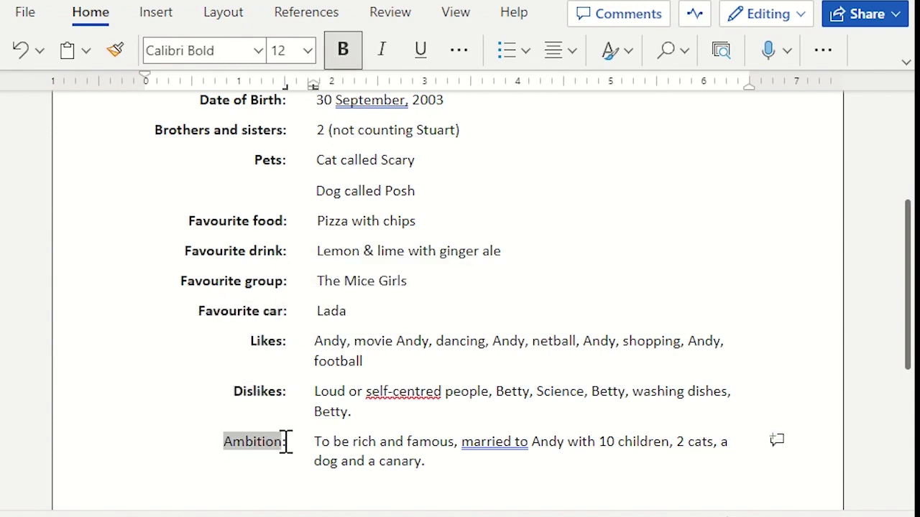
pyautogui.hotkey('ctrl', 'b')
pyautogui.scroll(5, 525, 234)
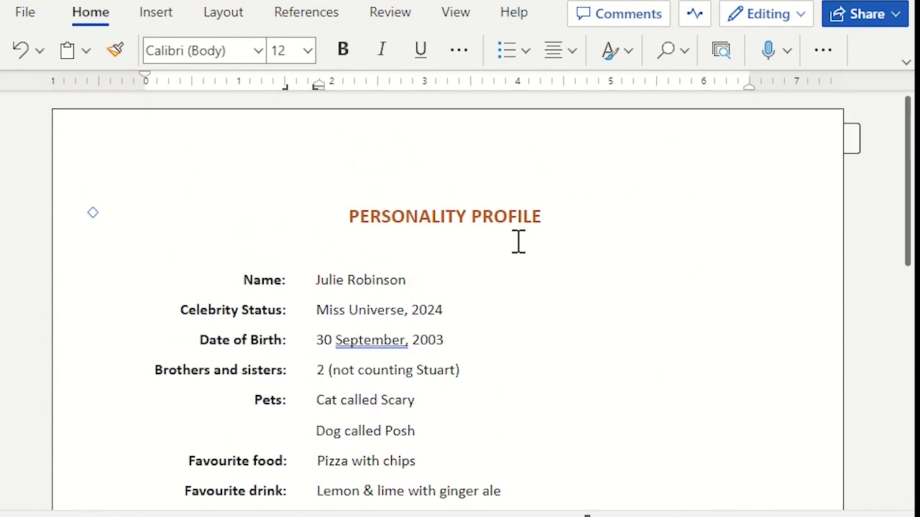